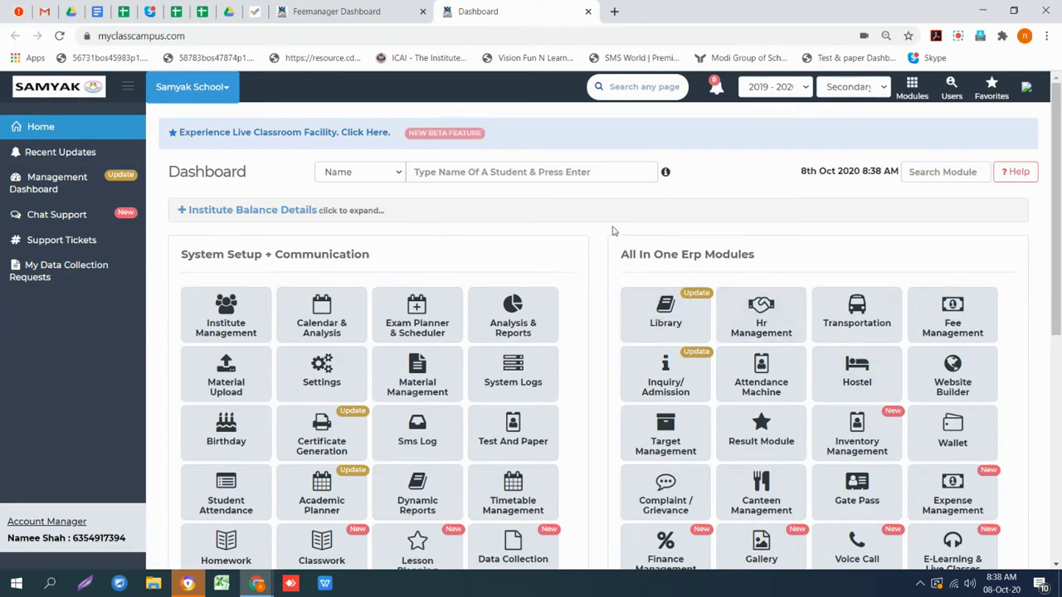
Open the Fee Management module and go to its student scholarship templates page.
left_click(952, 320)
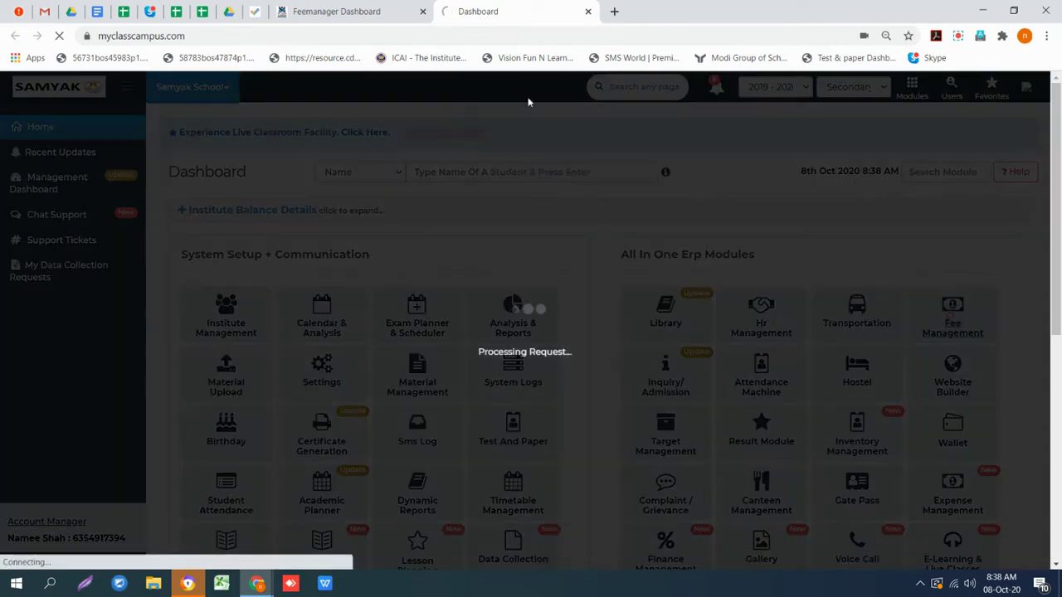
left_click(340, 12)
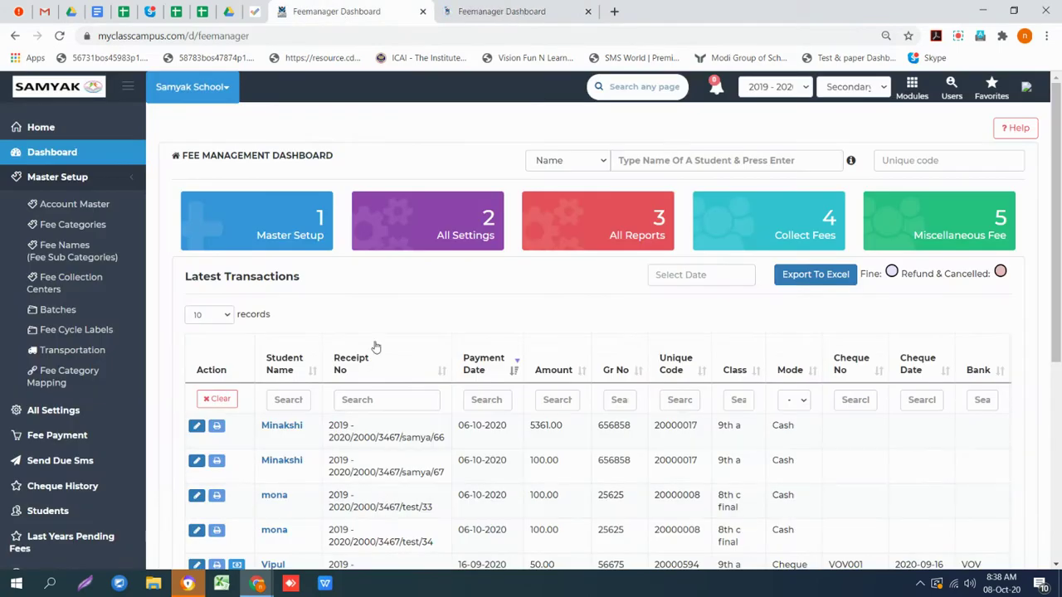
scroll(54, 355, "down", 2)
scroll(53, 355, "down", 2)
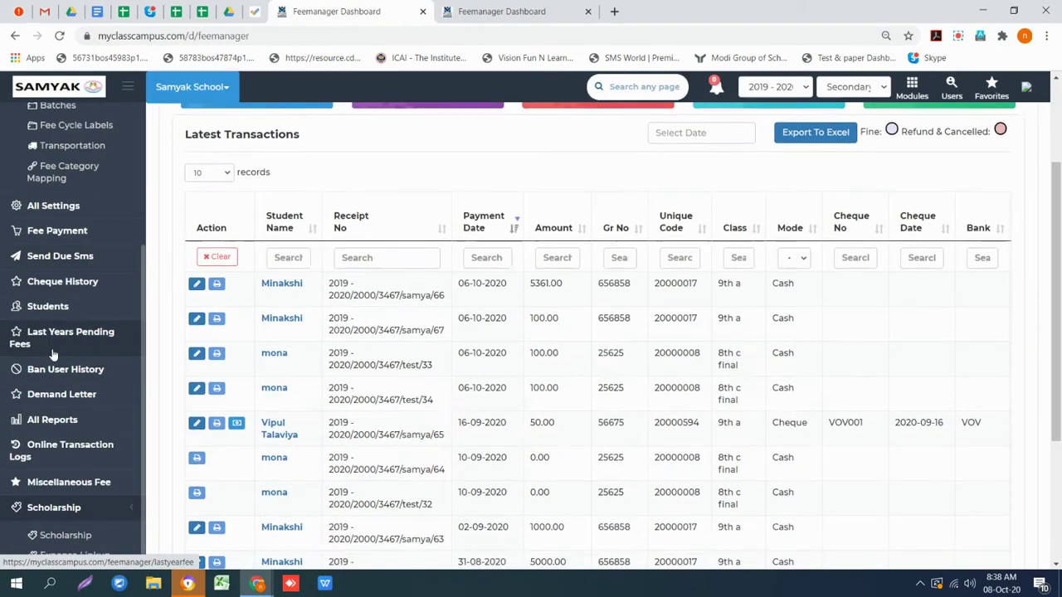
left_click(55, 539)
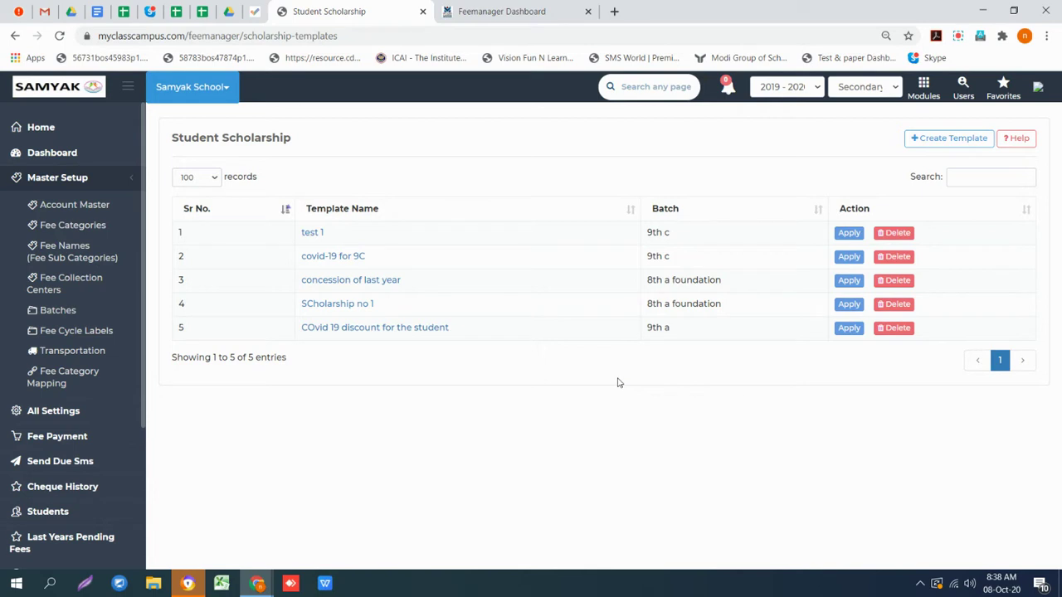
Start a new scholarship template for batch 9th a and load the batch's fee details.
left_click(934, 137)
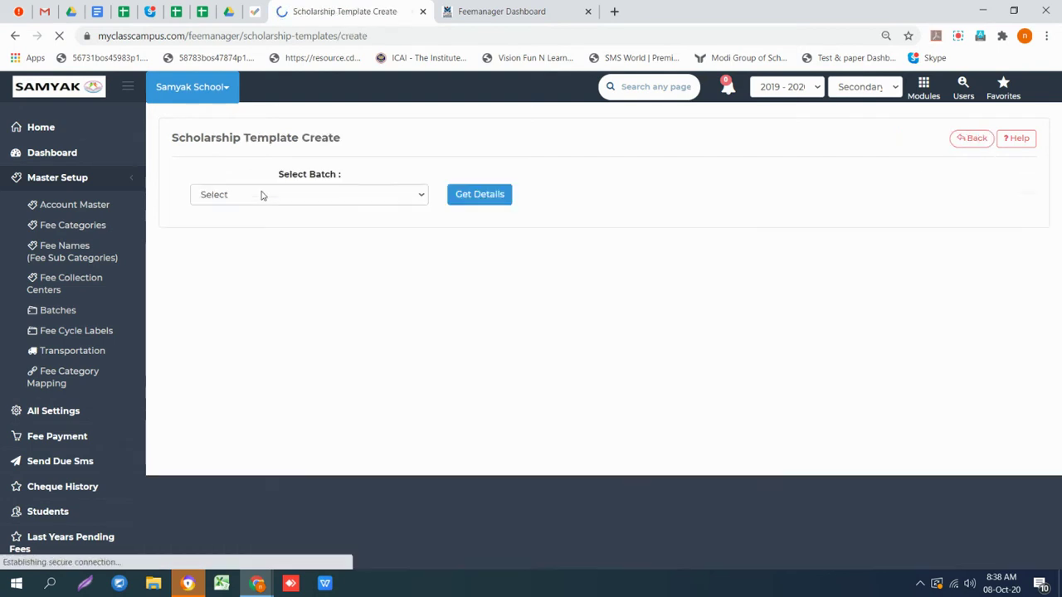
left_click(260, 194)
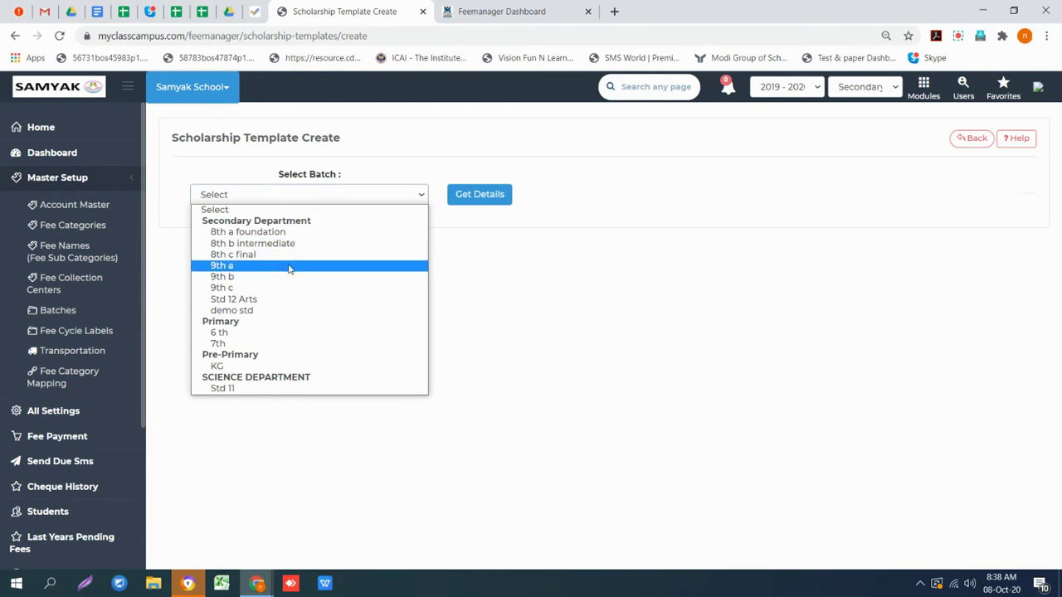
left_click(290, 265)
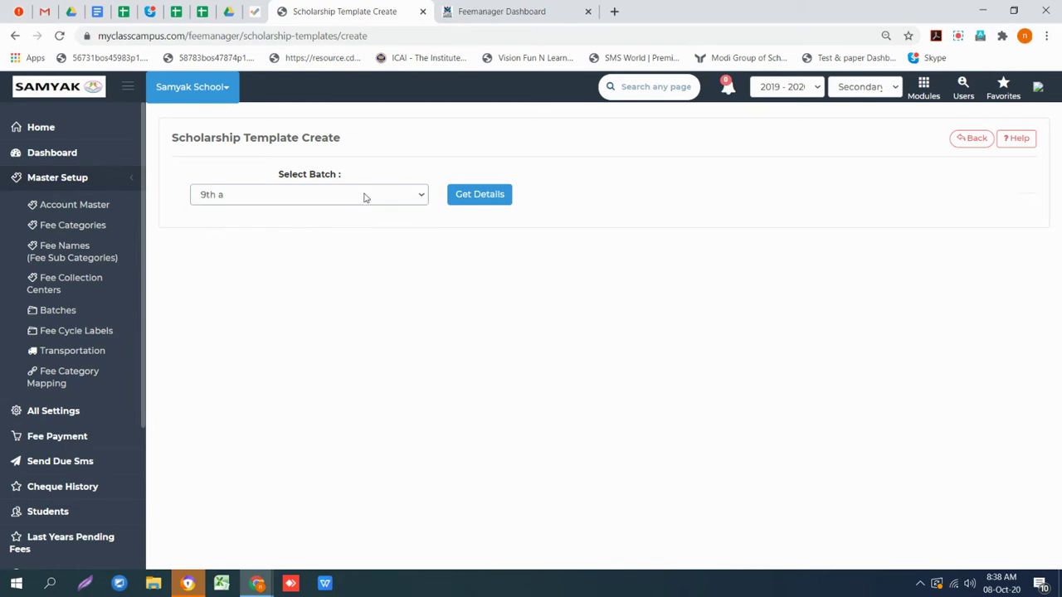
left_click(485, 200)
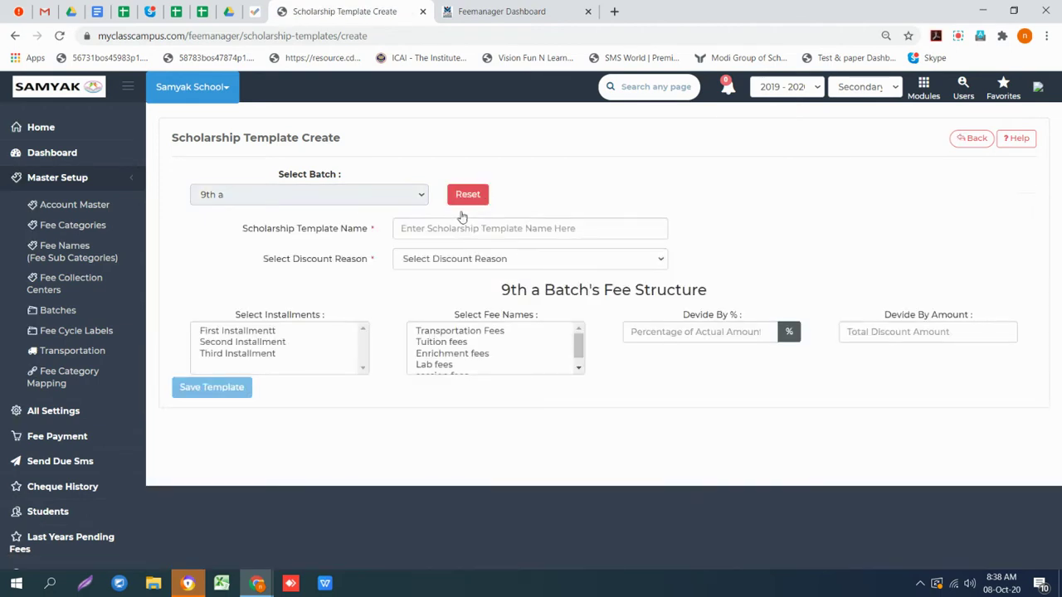
Name the scholarship template "covid 19 20 % discount" and set its discount reason to Covid 19 pandemic.
left_click(437, 235)
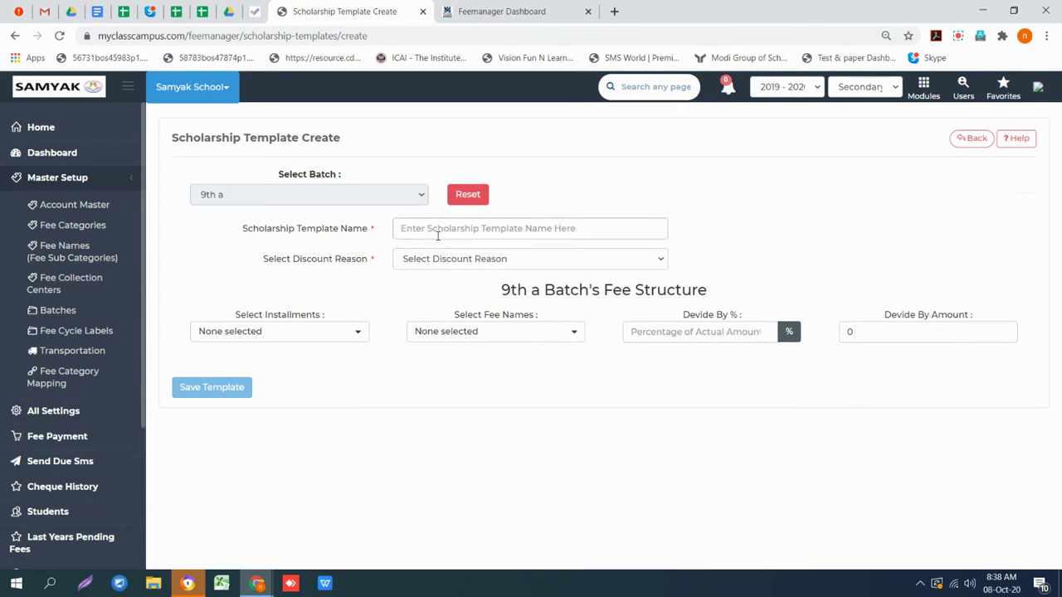
type("cov")
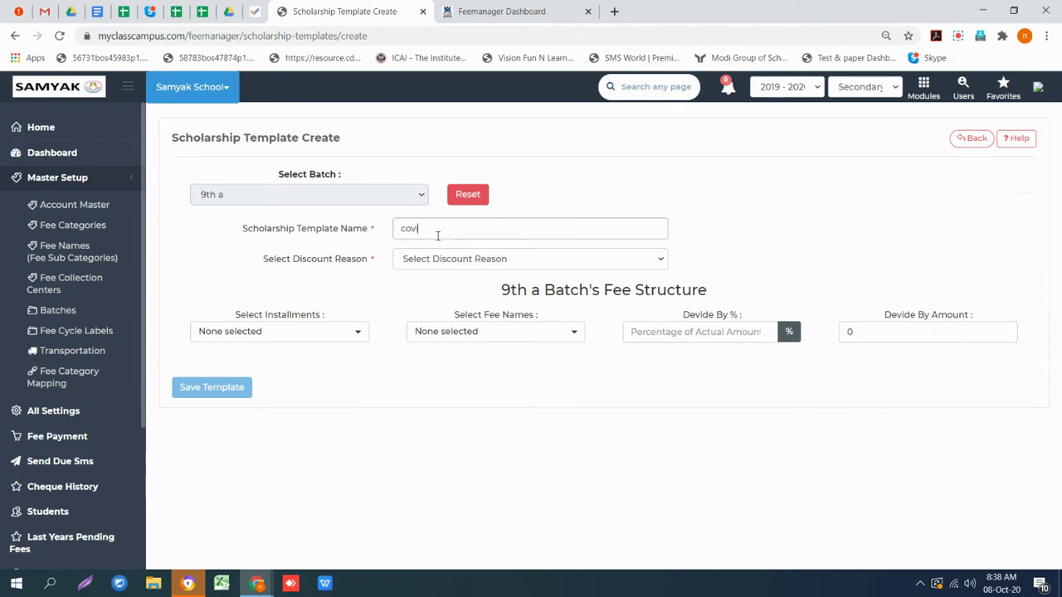
type("id ")
type("1")
type("9 25")
left_click(457, 261)
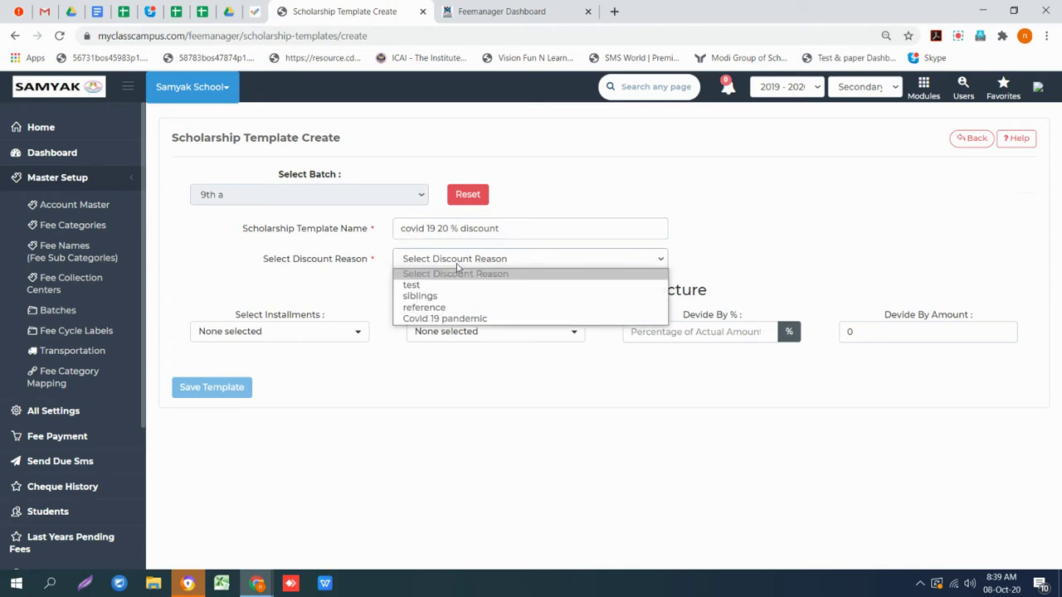
left_click(448, 320)
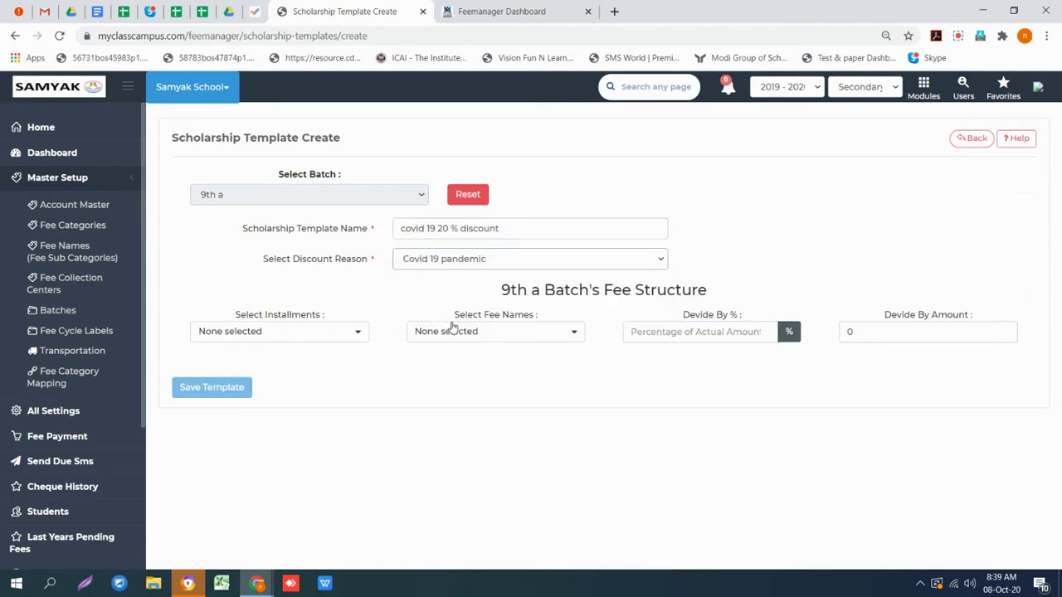
Limit the scholarship template to the Third Installment and the Tuition fees.
left_click(273, 341)
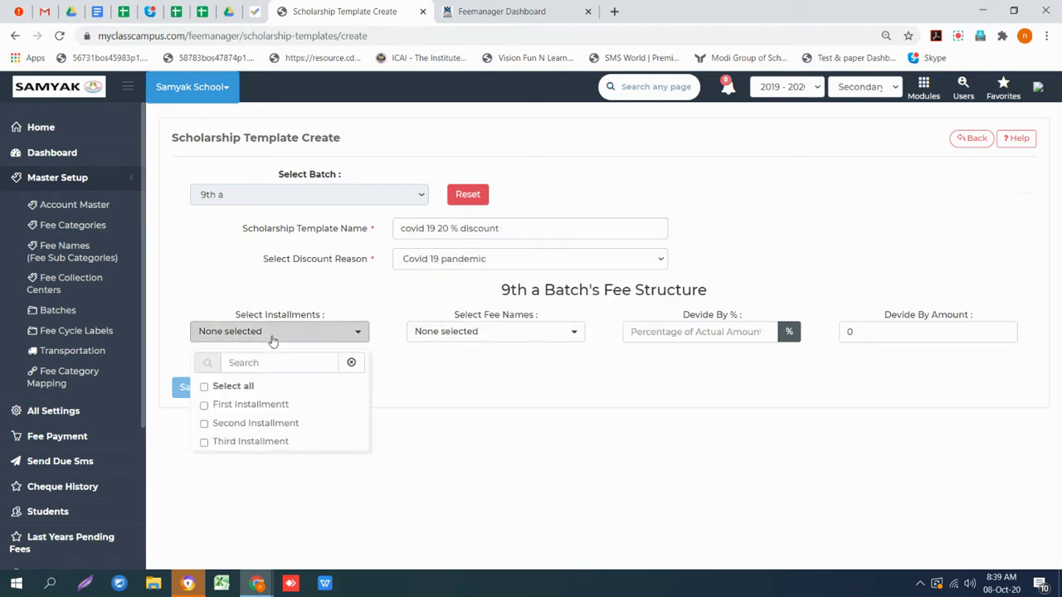
left_click(257, 442)
left_click(375, 412)
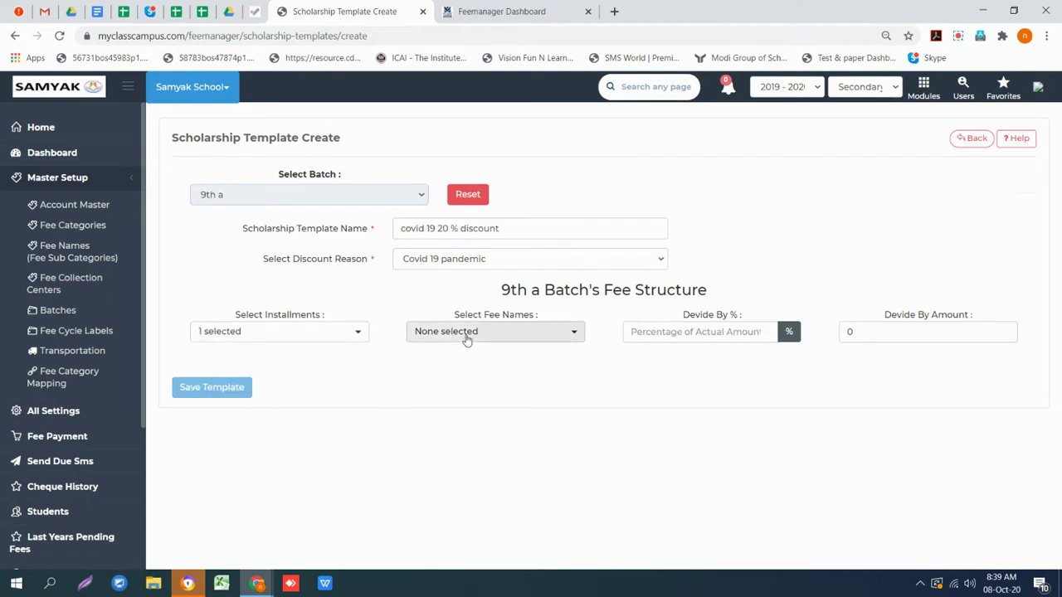
left_click(467, 339)
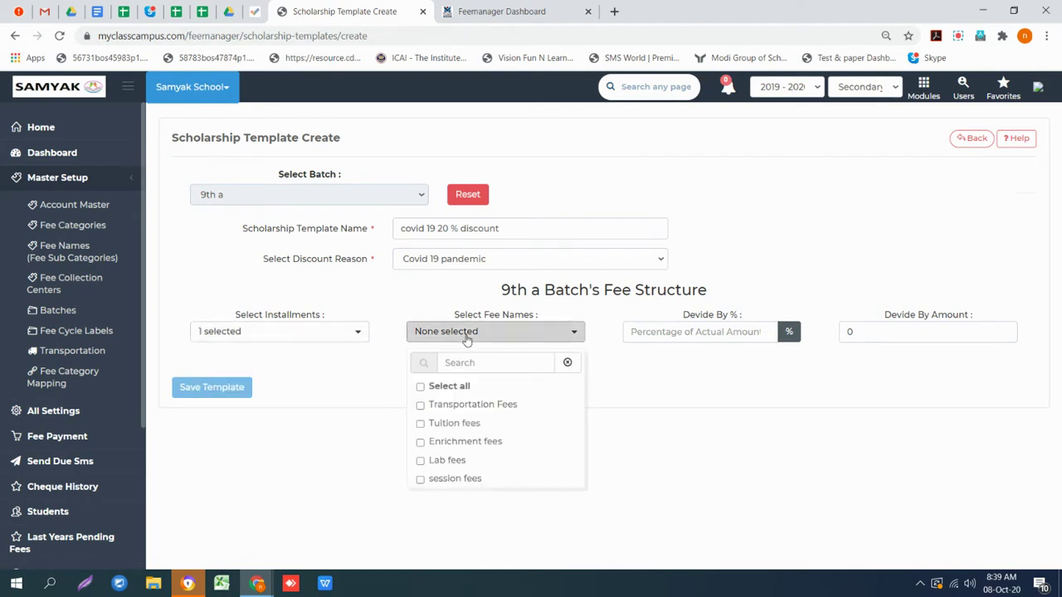
left_click(459, 424)
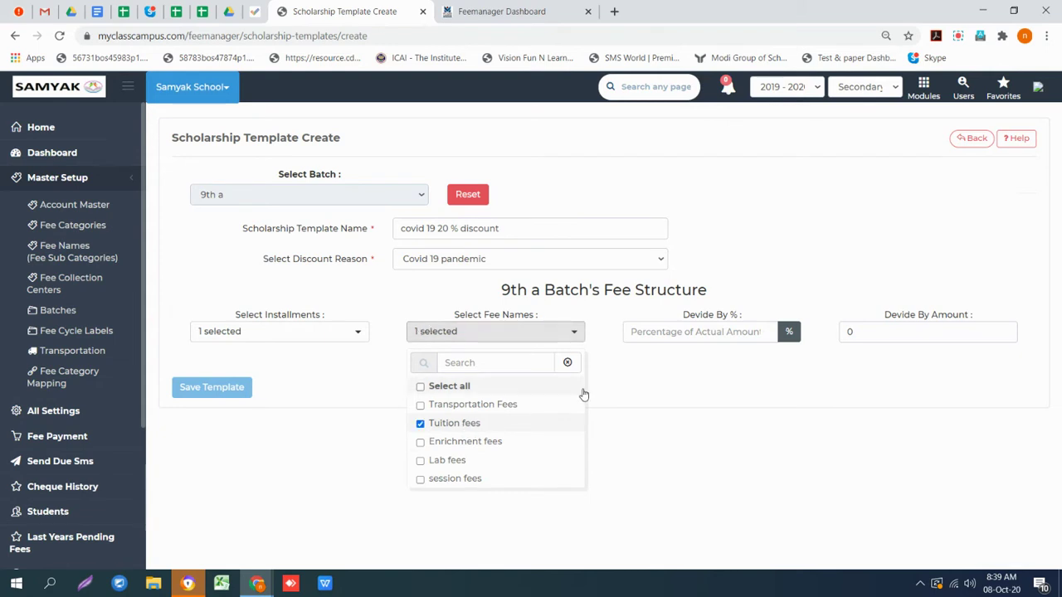
left_click(652, 376)
Set the discount to 20 percent of the actual amount and save the template.
left_click(682, 331)
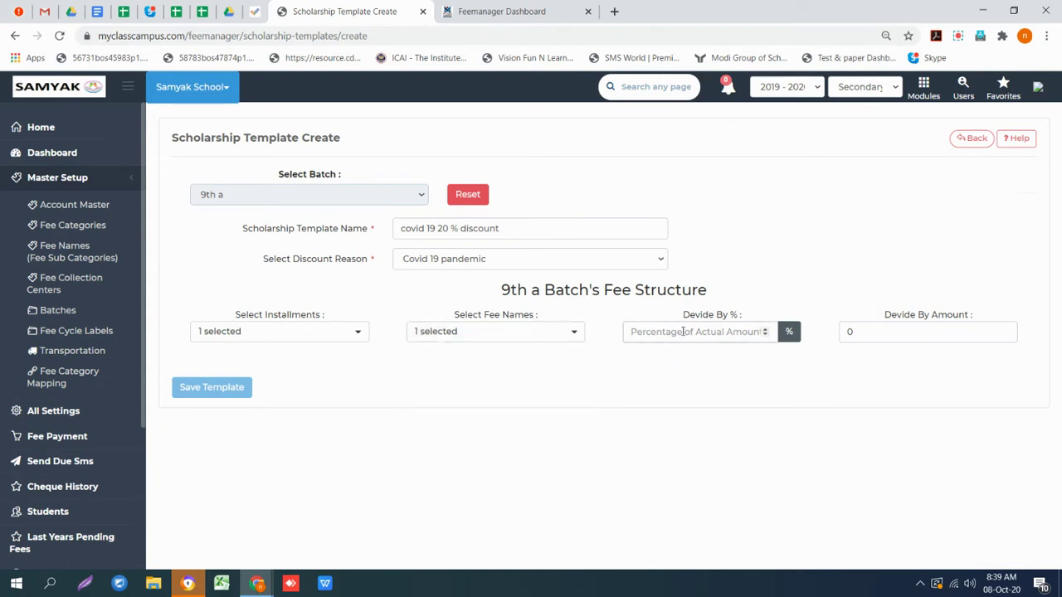
type("20")
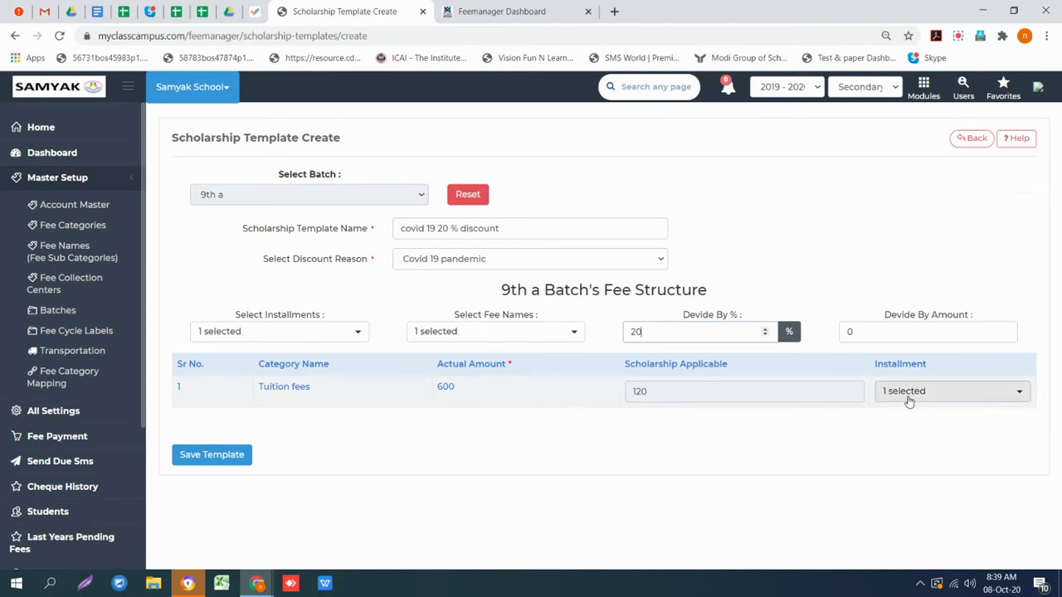
left_click(212, 454)
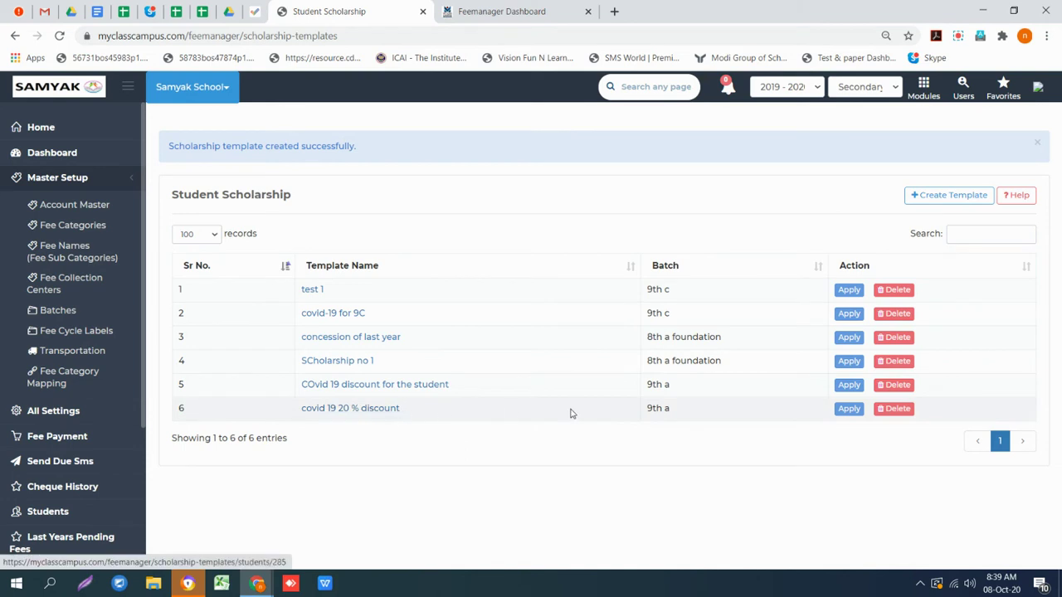
Open the student assignment page of the "covid 19 20 % discount" template and review its student list.
left_click(855, 411)
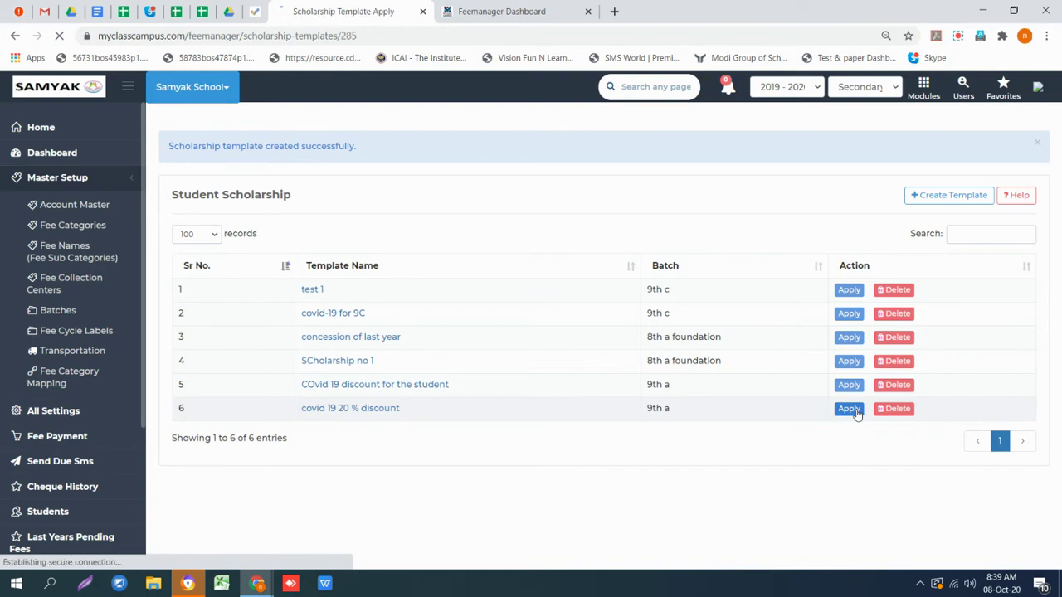
scroll(214, 349, "down", 3)
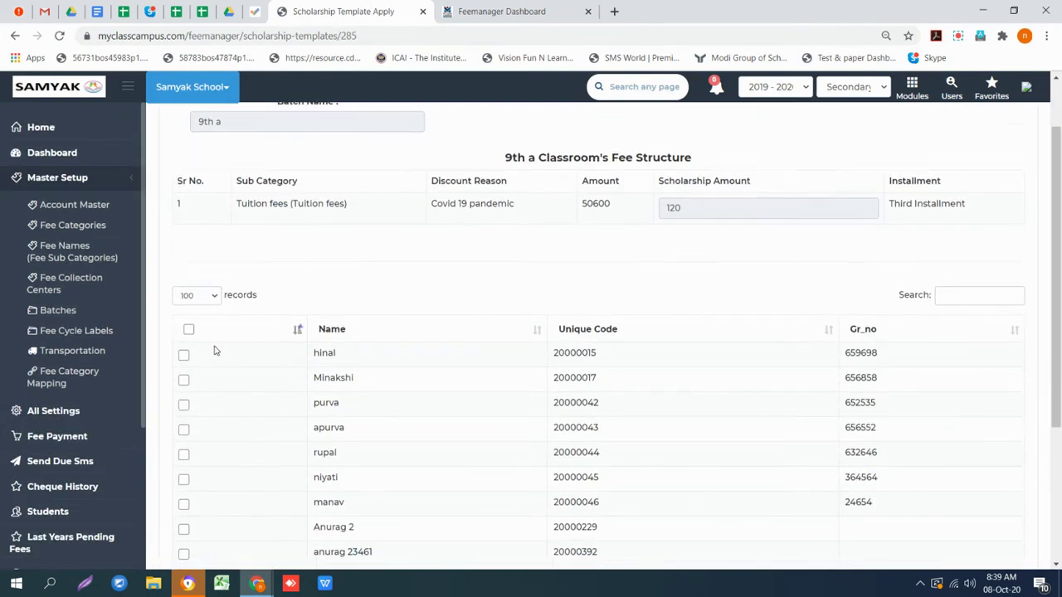
scroll(157, 282, "down", 1)
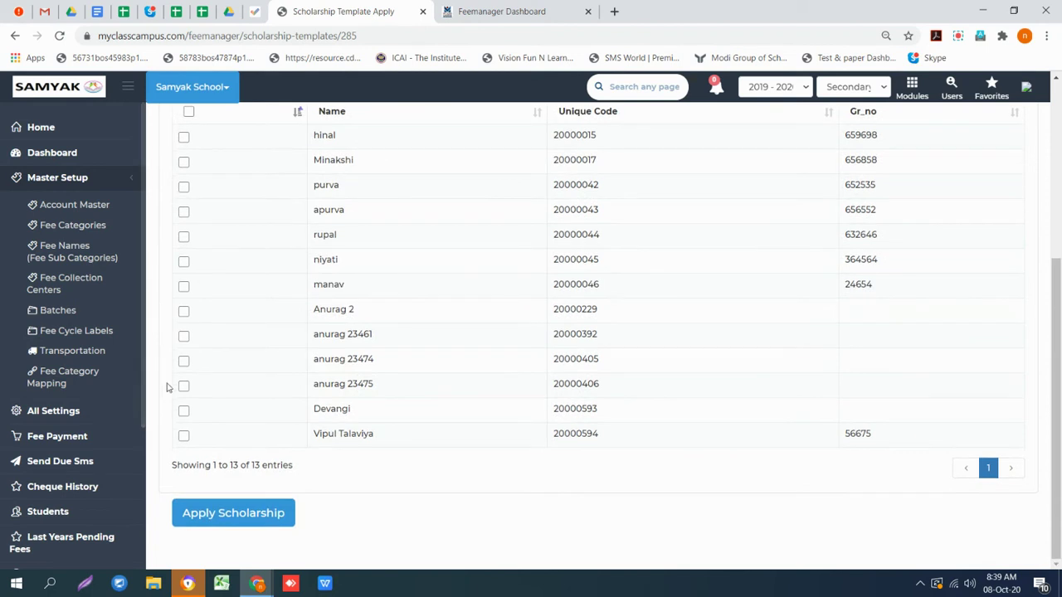
scroll(200, 412, "up", 3)
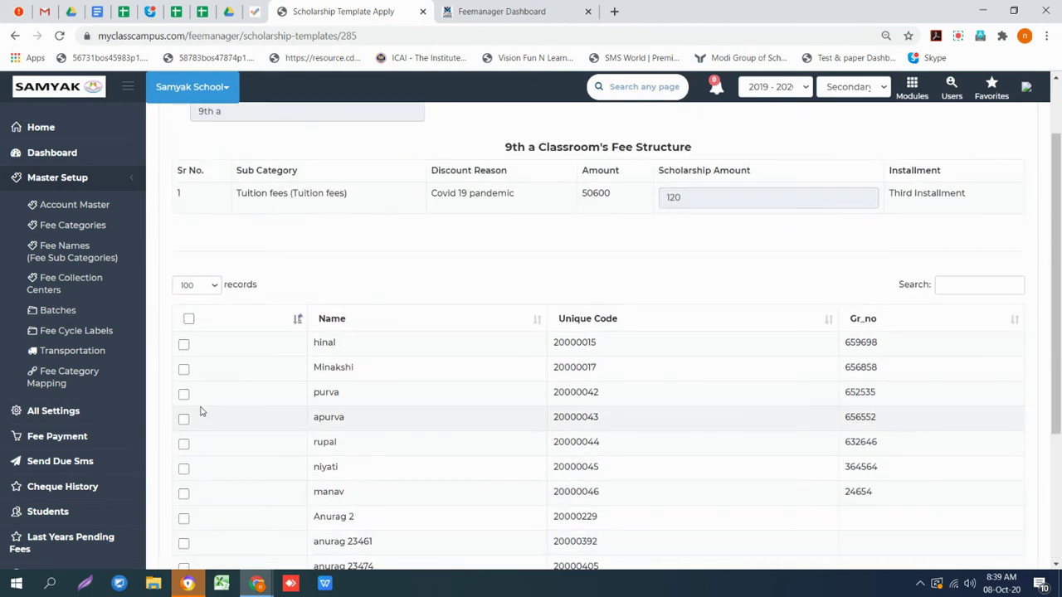
left_click(190, 319)
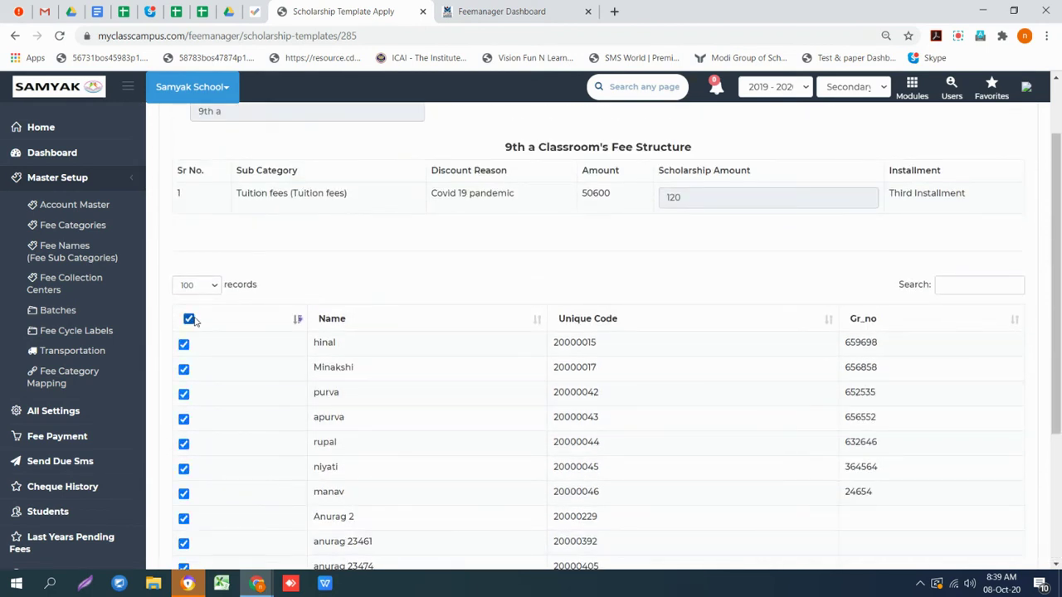
scroll(189, 320, "down", 2)
left_click(189, 180)
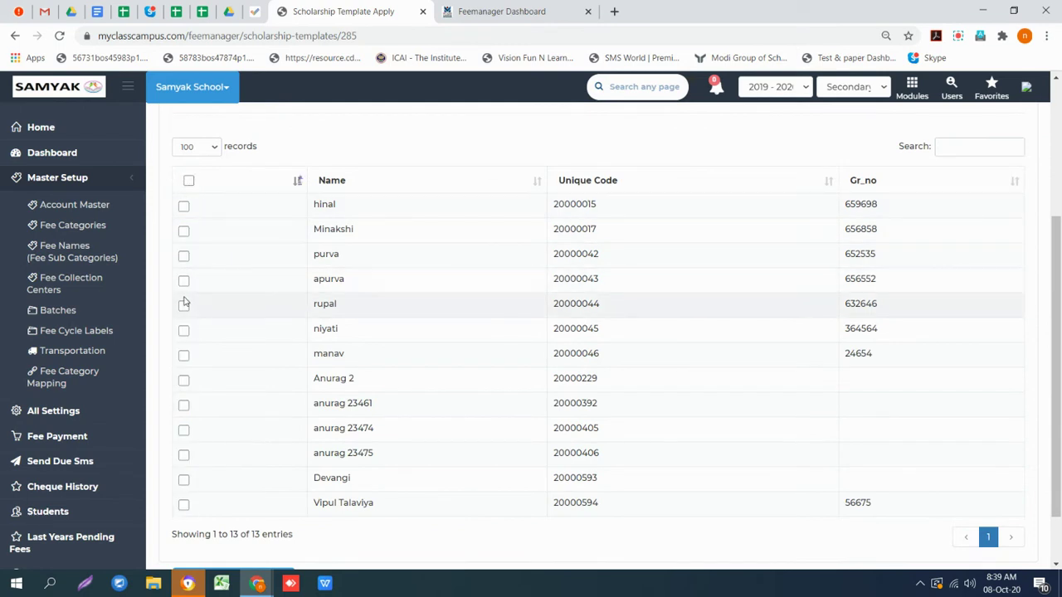
Select the last five students in the 9th a list and apply the scholarship to them.
left_click(183, 430)
left_click(184, 454)
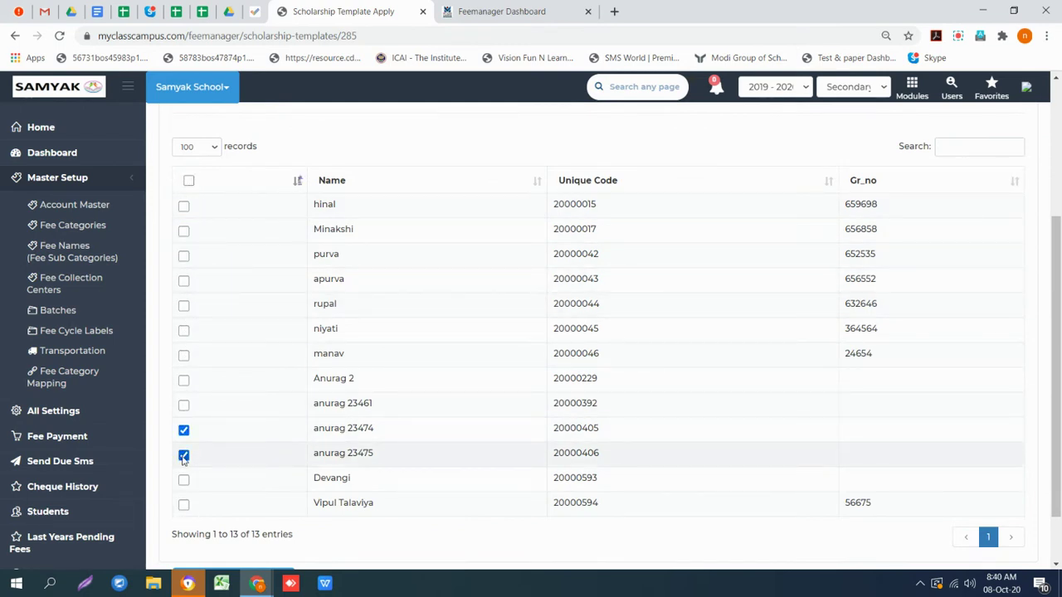
left_click(184, 479)
left_click(183, 505)
left_click(183, 405)
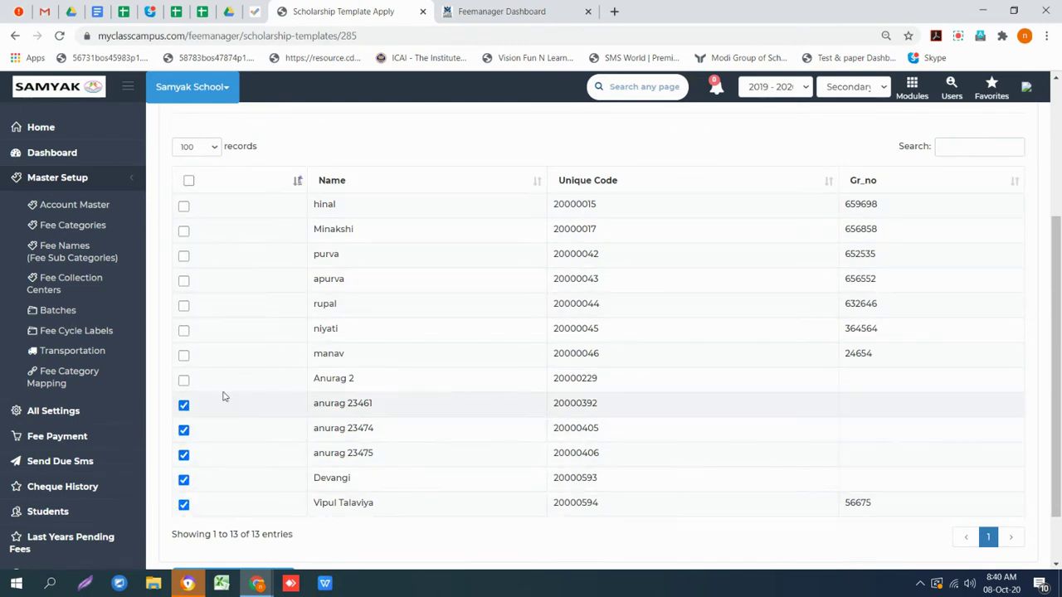
scroll(225, 396, "down", 1)
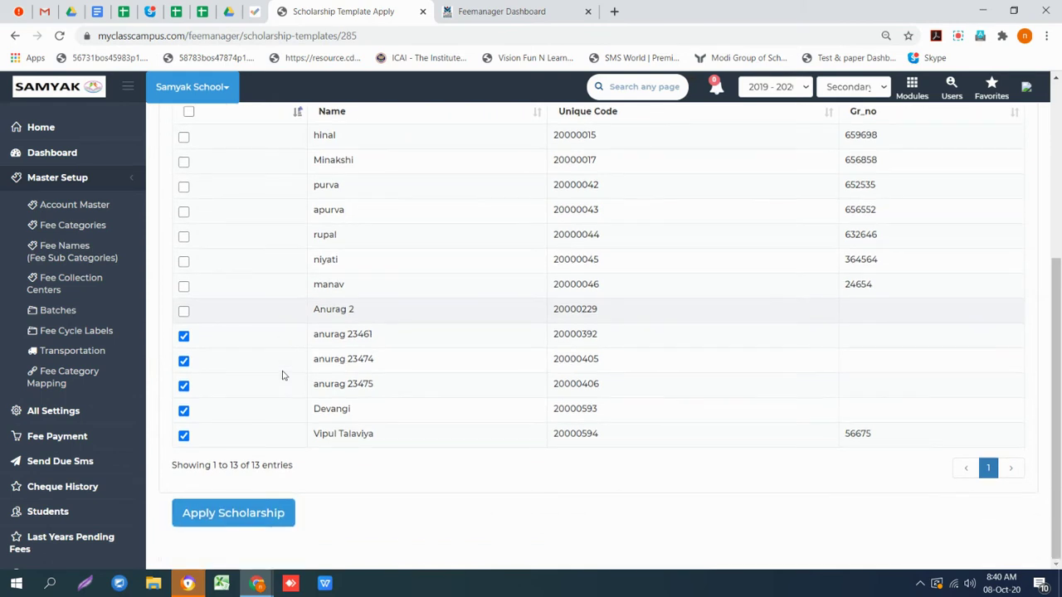
left_click(222, 525)
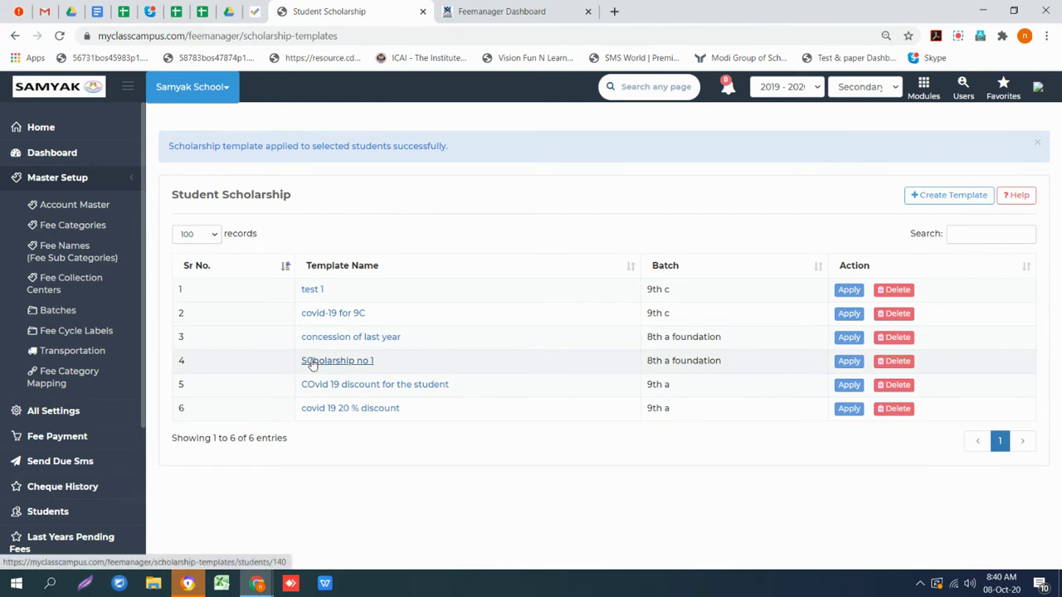
Reopen the student assignment page of the "covid 19 20 % discount" template and check which students are still listed.
left_click(848, 410)
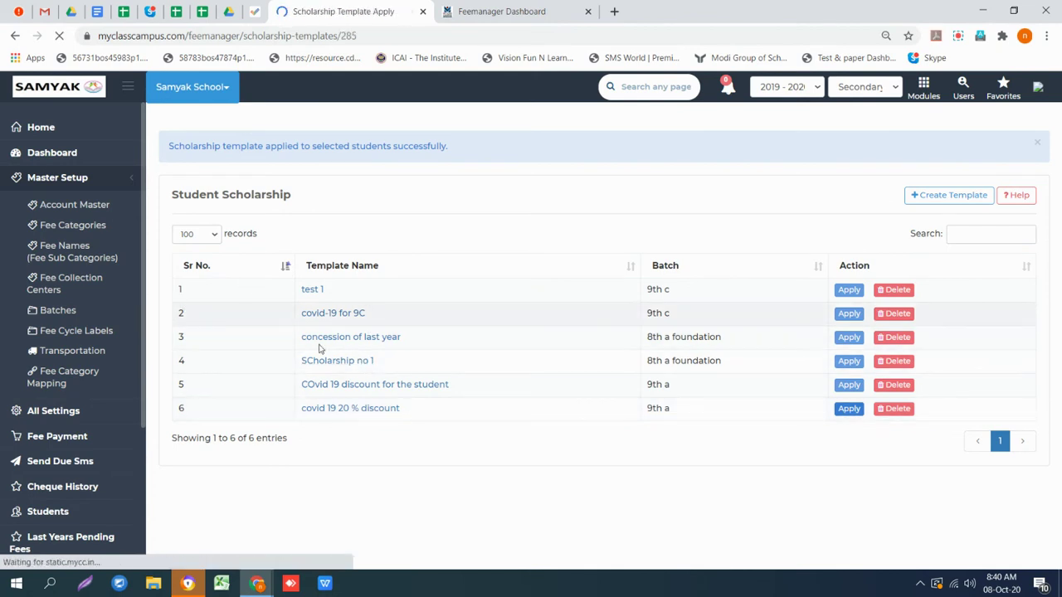
scroll(212, 390, "down", 2)
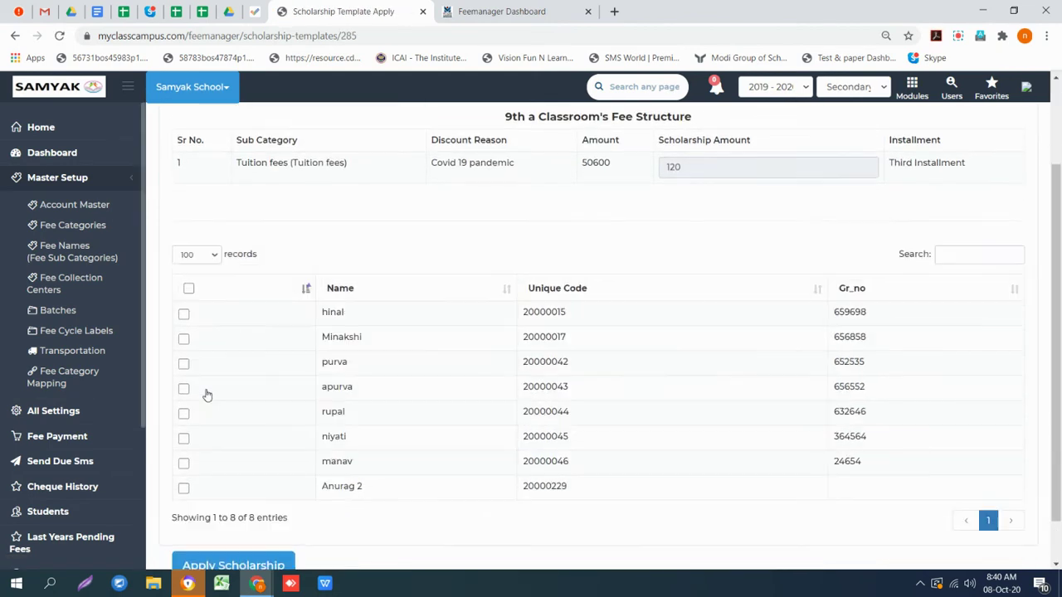
scroll(207, 396, "down", 1)
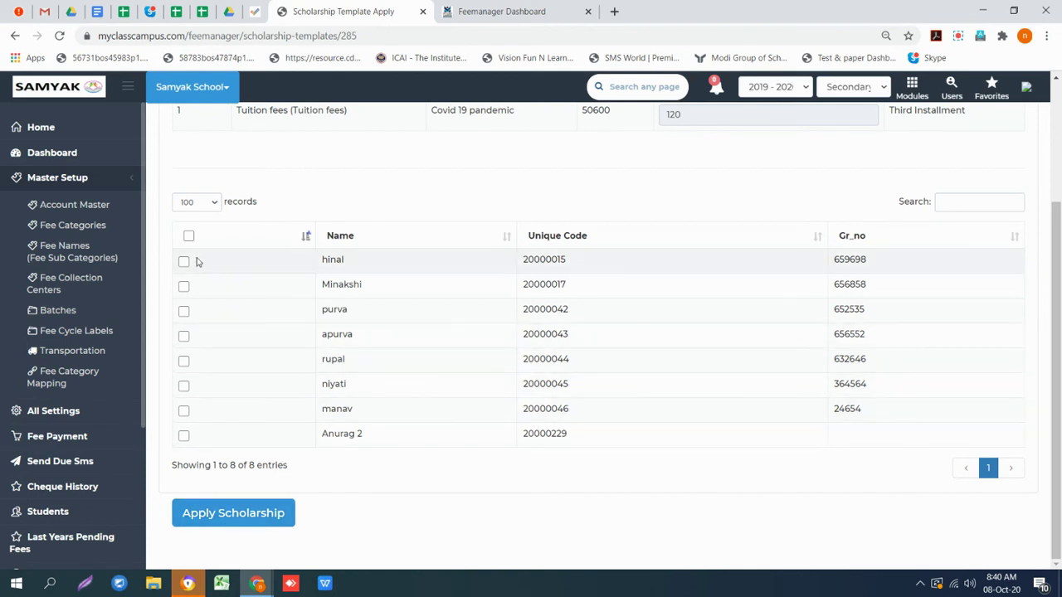
scroll(328, 147, "up", 1)
scroll(328, 148, "up", 3)
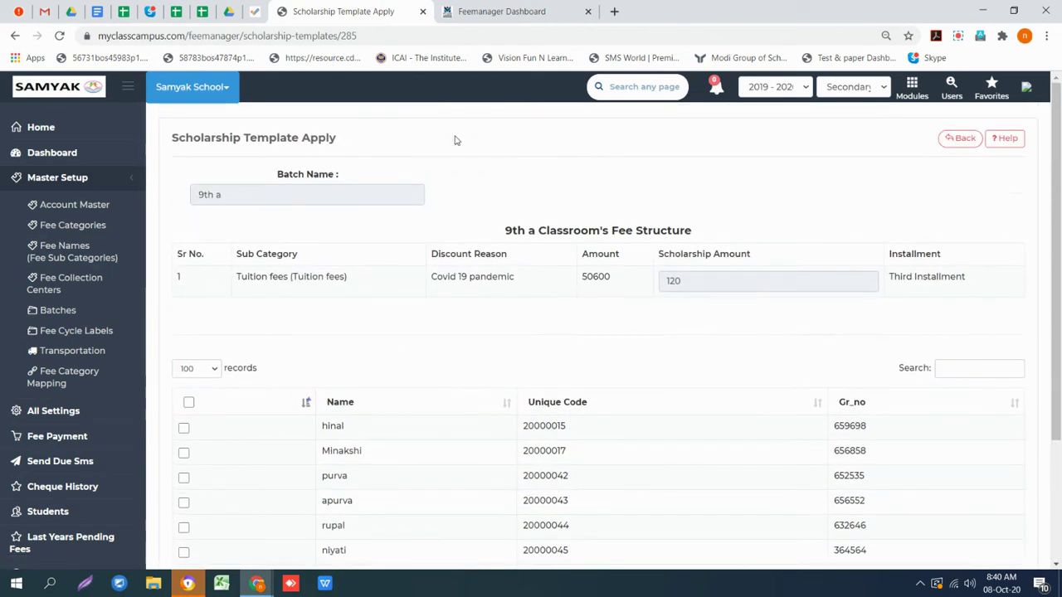
From the fee management dashboard, search for the 9th a student by name and open the student's fee profile.
left_click(494, 12)
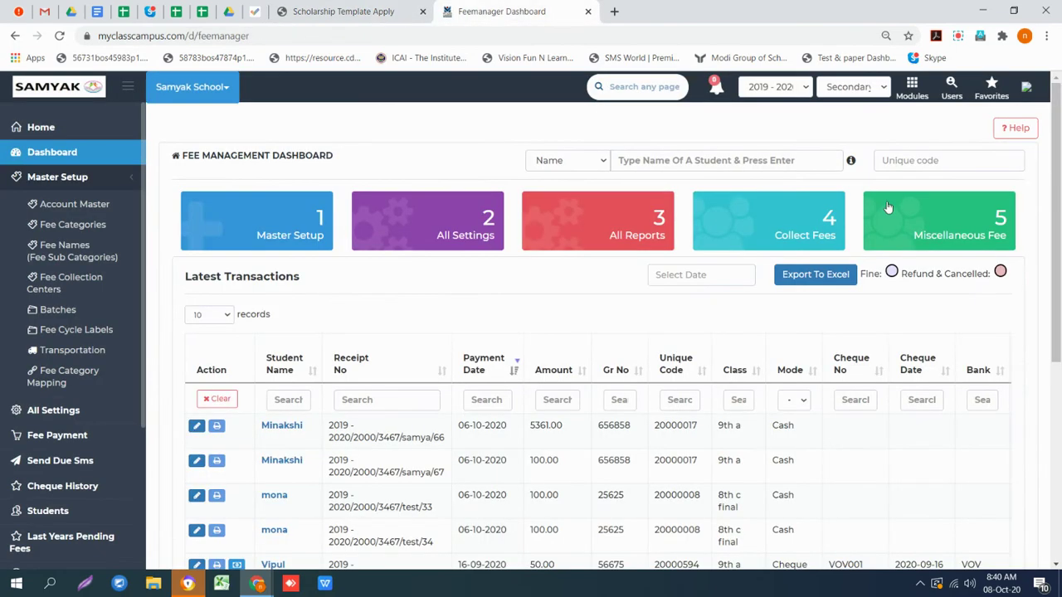
left_click(668, 159)
type("minakshi")
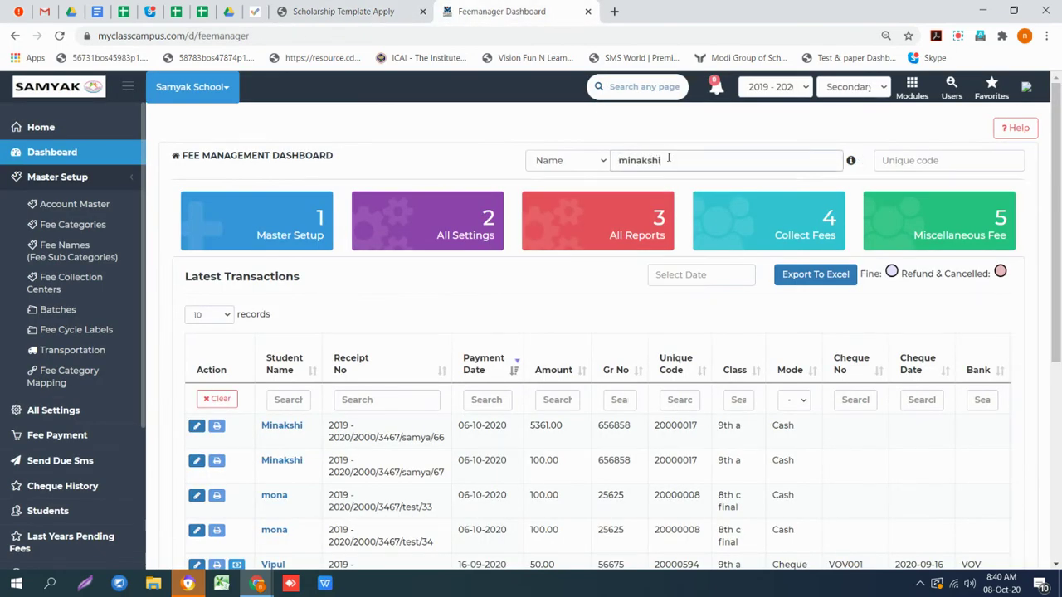
key("Return")
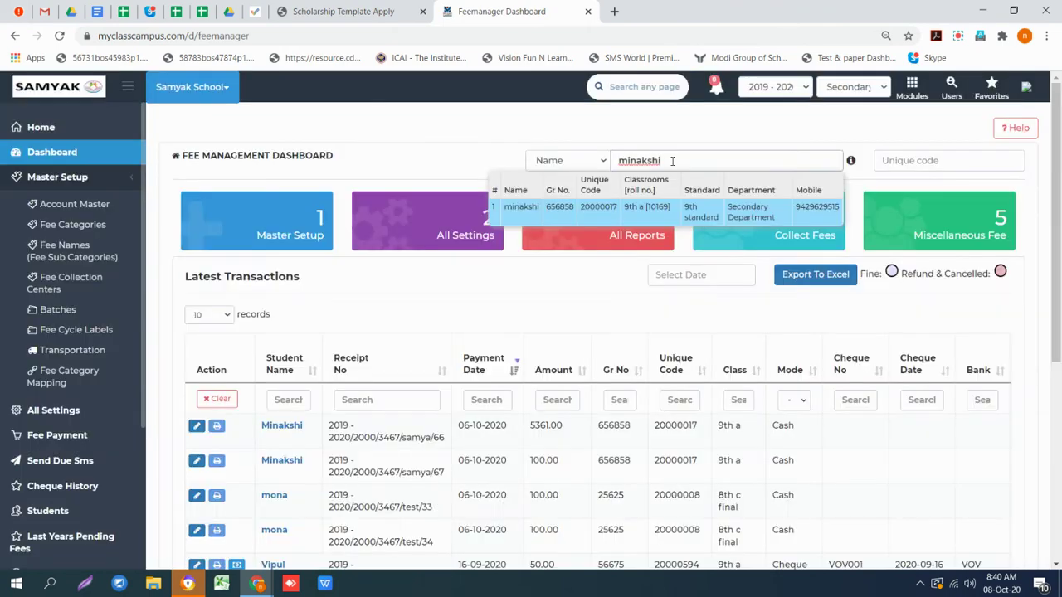
left_click(590, 208)
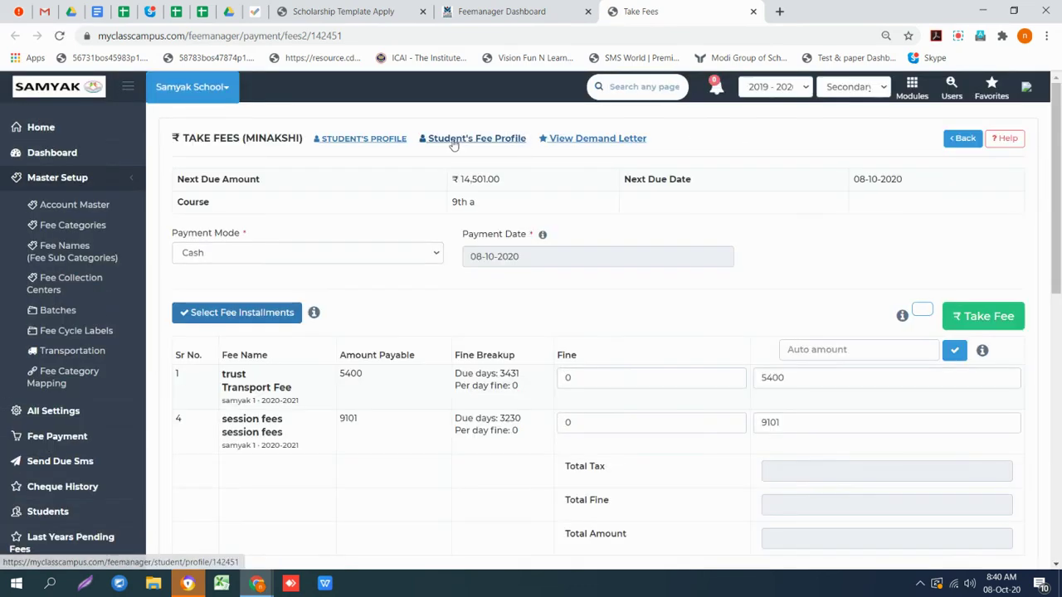
left_click(455, 141)
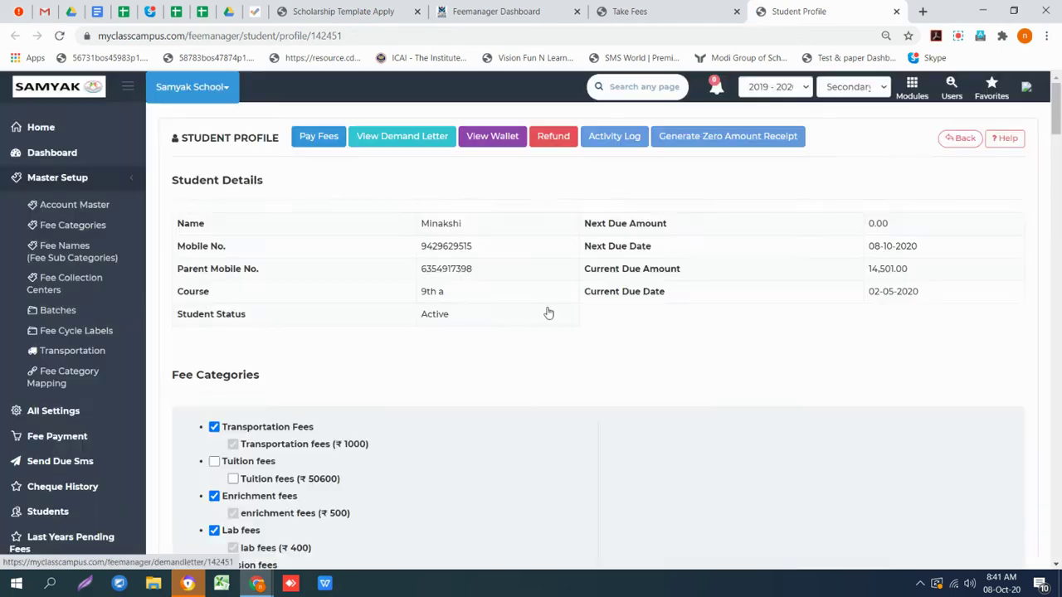
Examine the student's installment list for the discounts and discount reasons entered for each fee, through the final Third Installment rows.
scroll(530, 320, "down", 10)
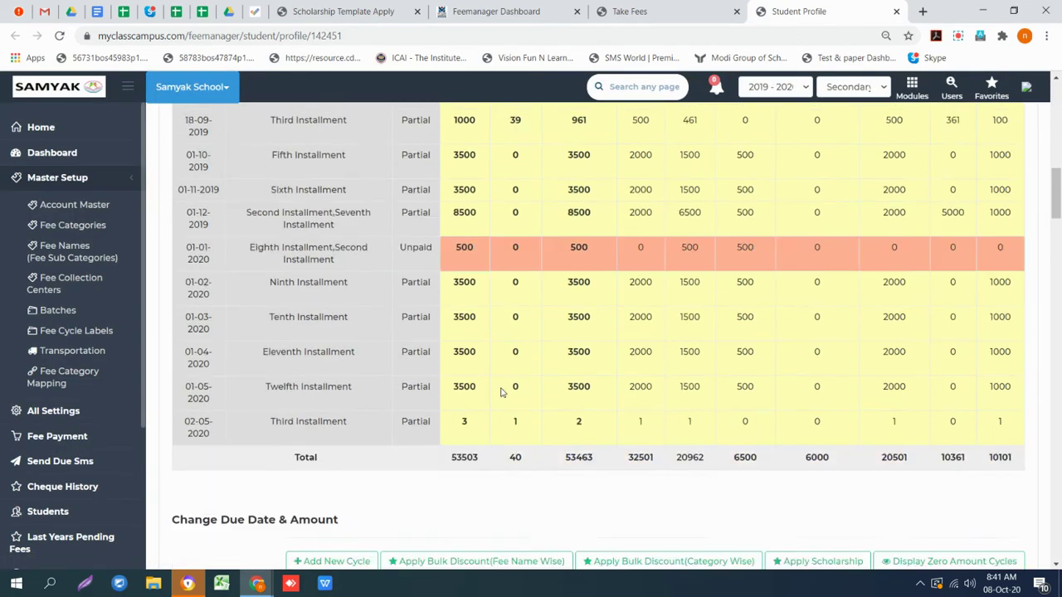
scroll(501, 392, "down", 6)
left_click(709, 257)
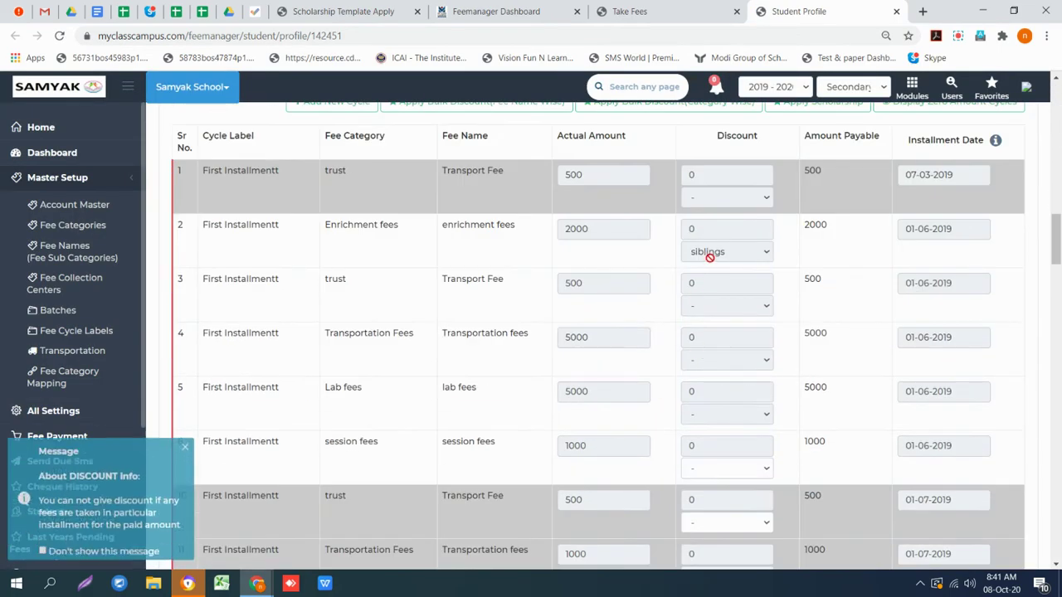
scroll(702, 343, "down", 11)
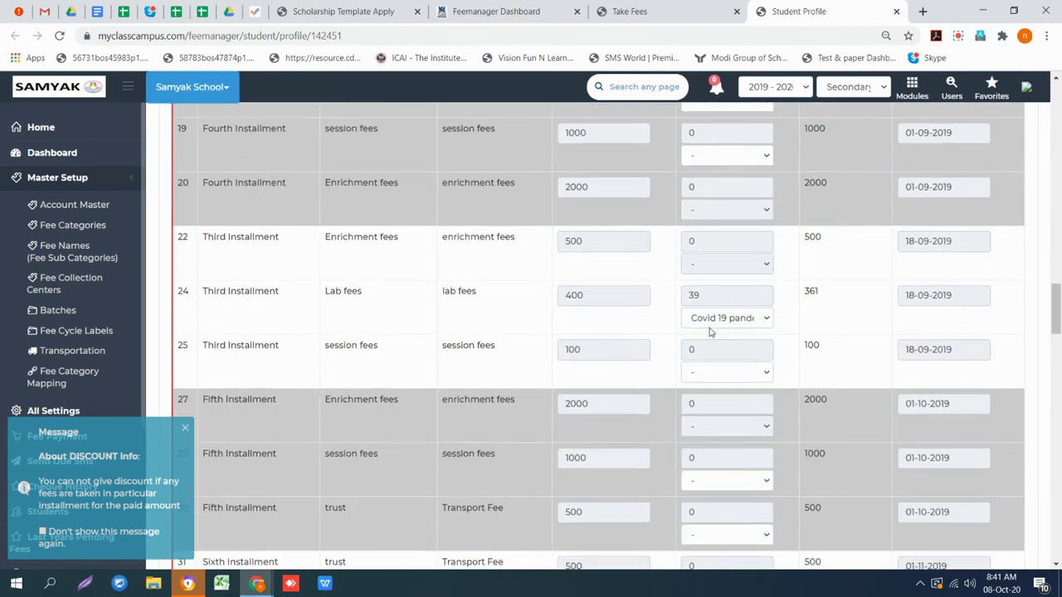
scroll(697, 369, "down", 6)
scroll(697, 378, "down", 12)
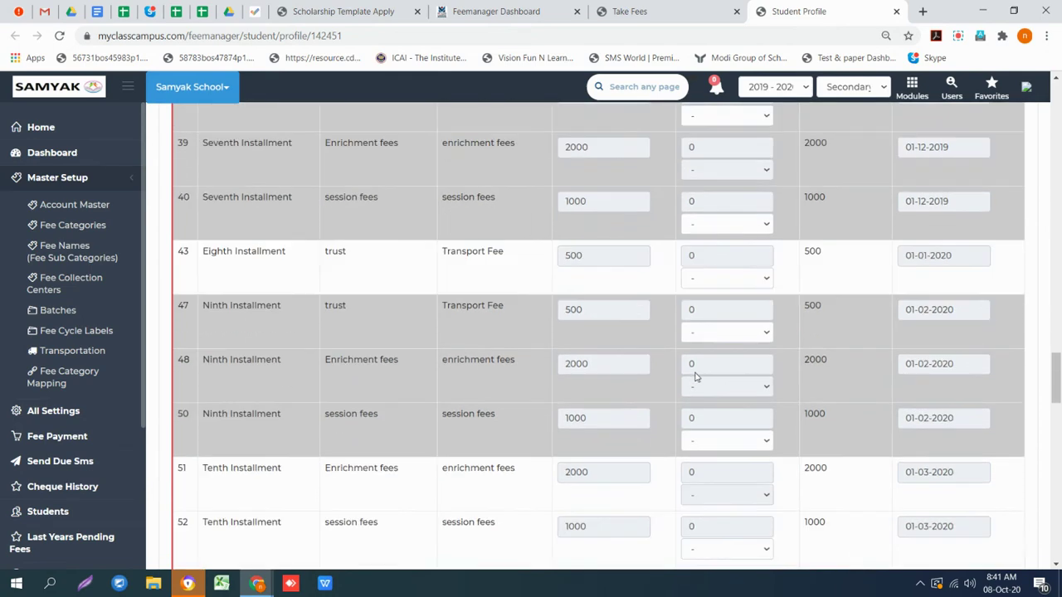
scroll(697, 378, "up", 4)
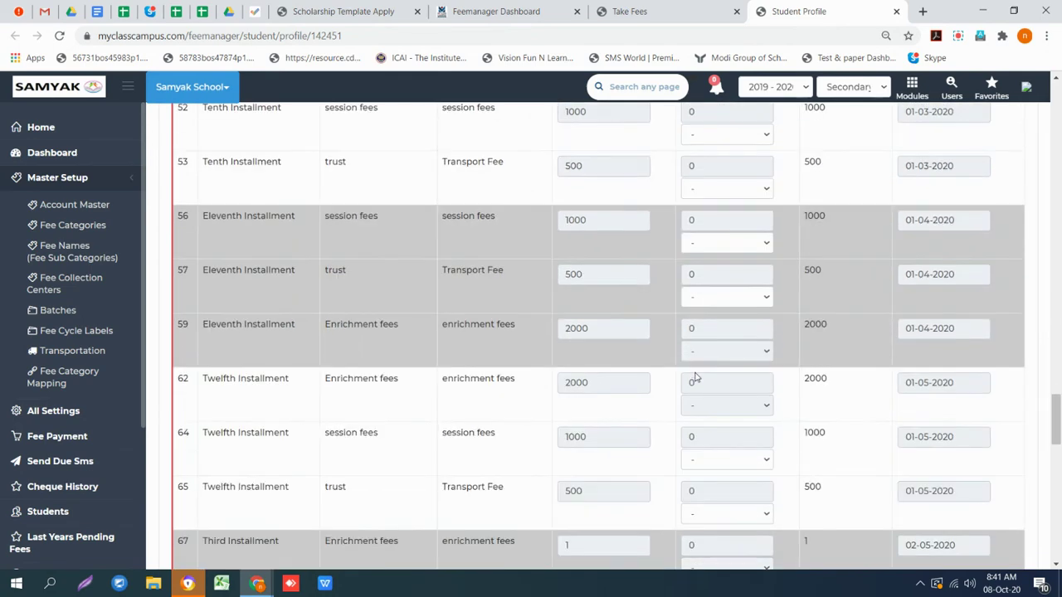
scroll(697, 377, "down", 4)
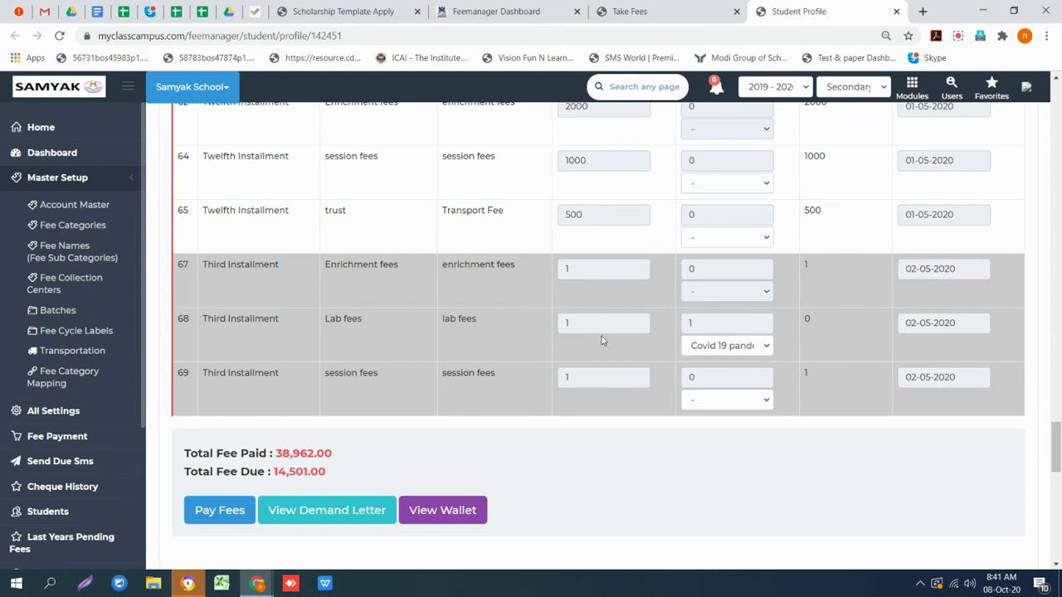
Set the actual amount of the last Third Installment lab fees, dated 02-05-2020, to 1000.
left_click(575, 324)
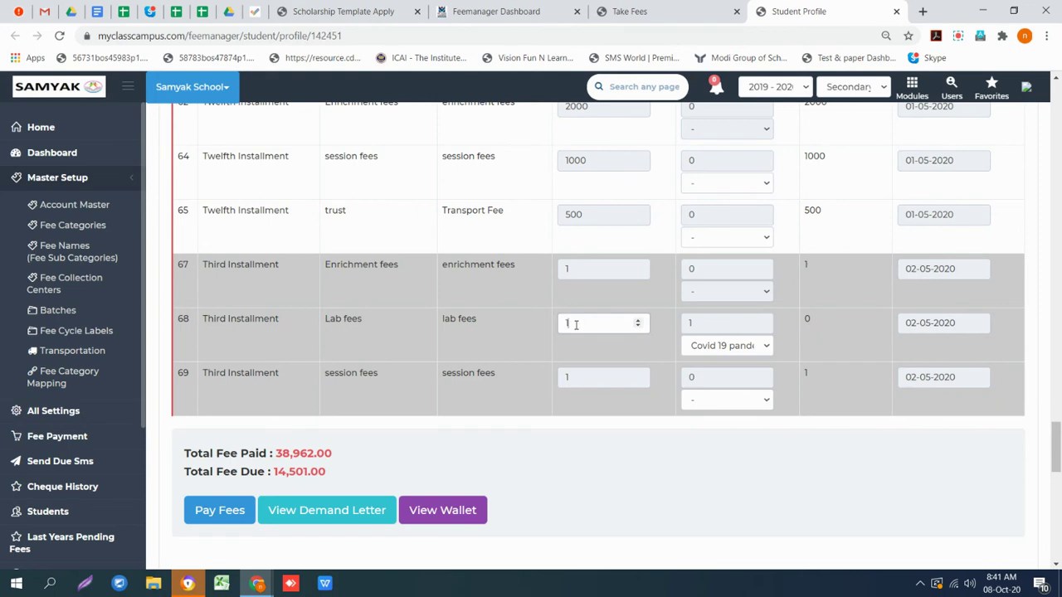
type("000")
left_click(738, 322)
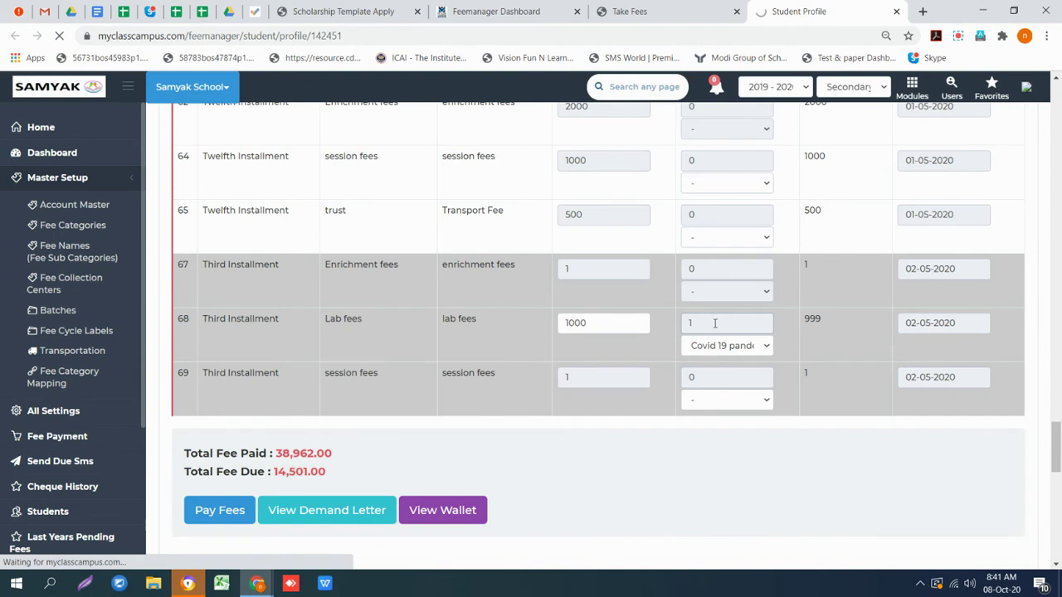
Set the Covid 19 pandemic discount on the 02-05-2020 lab fees to 500 and save it.
left_click(715, 323)
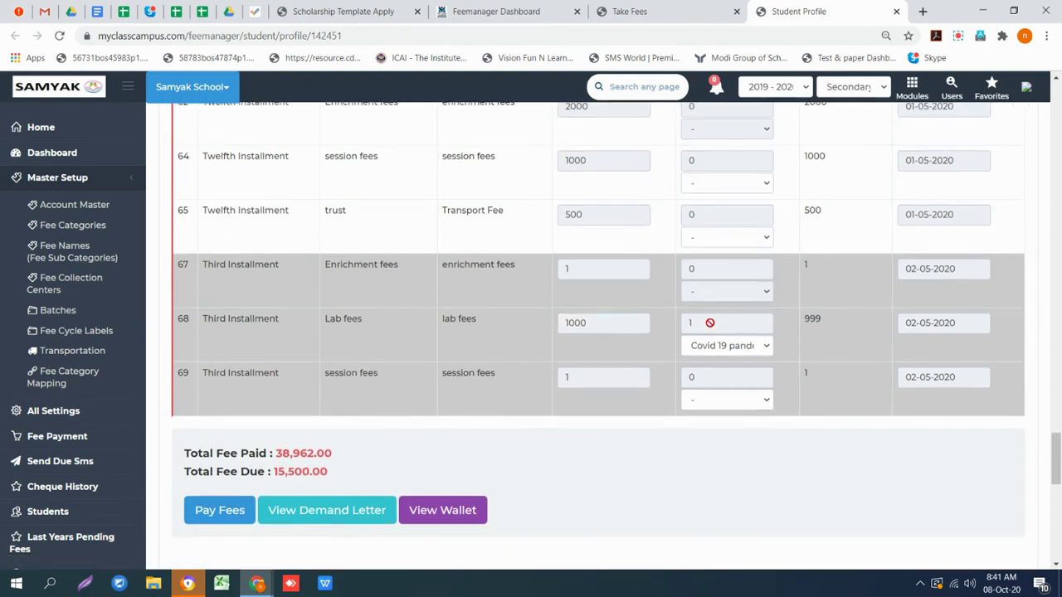
left_click(711, 322)
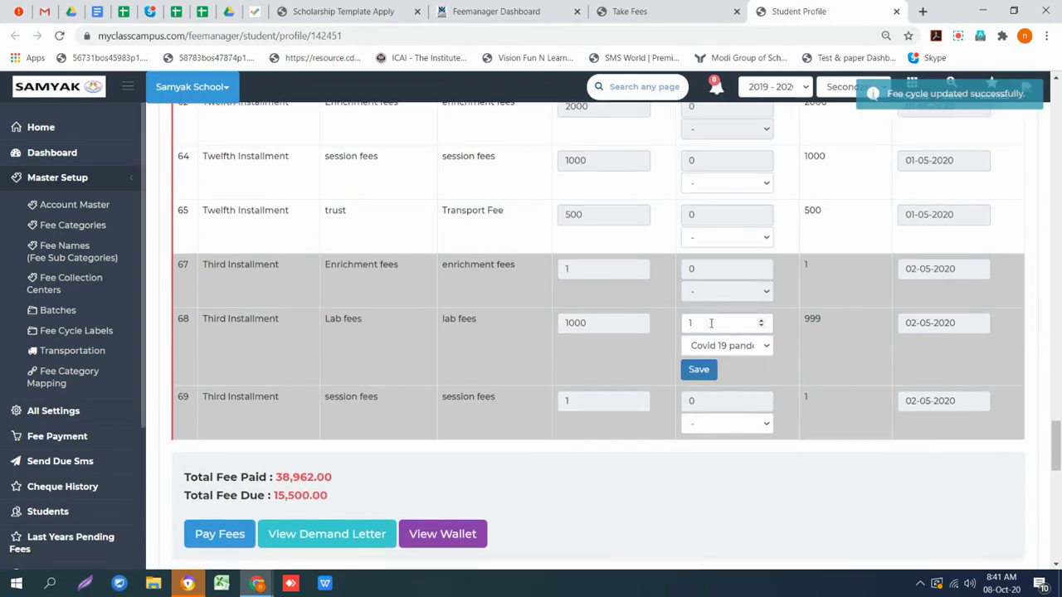
key("BackSpace")
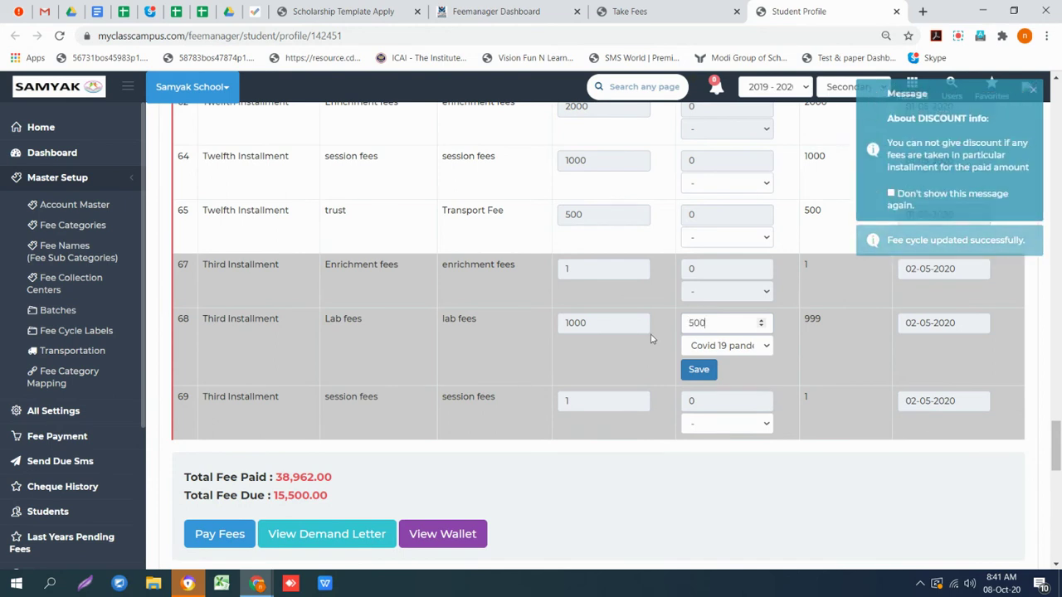
left_click(698, 371)
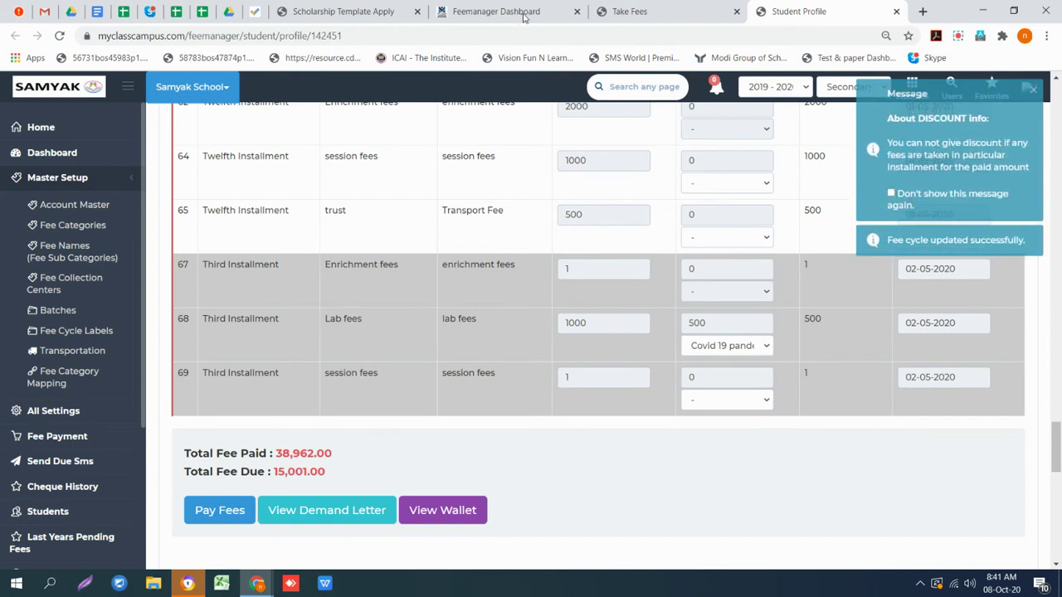
Return to the scholarship template apply page for batch 9th a and review its fee structure and student list.
left_click(498, 12)
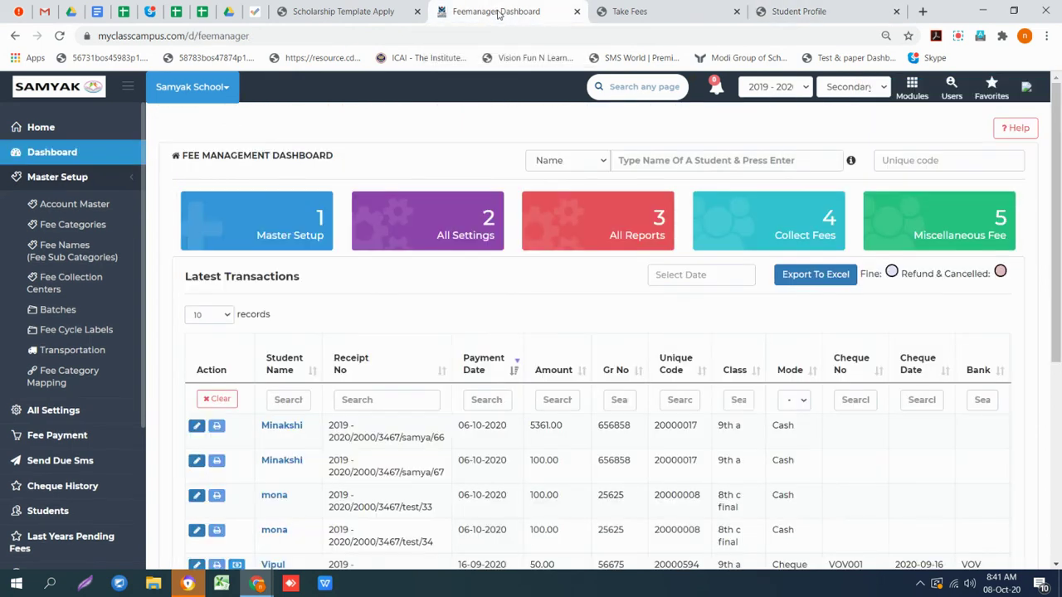
left_click(315, 11)
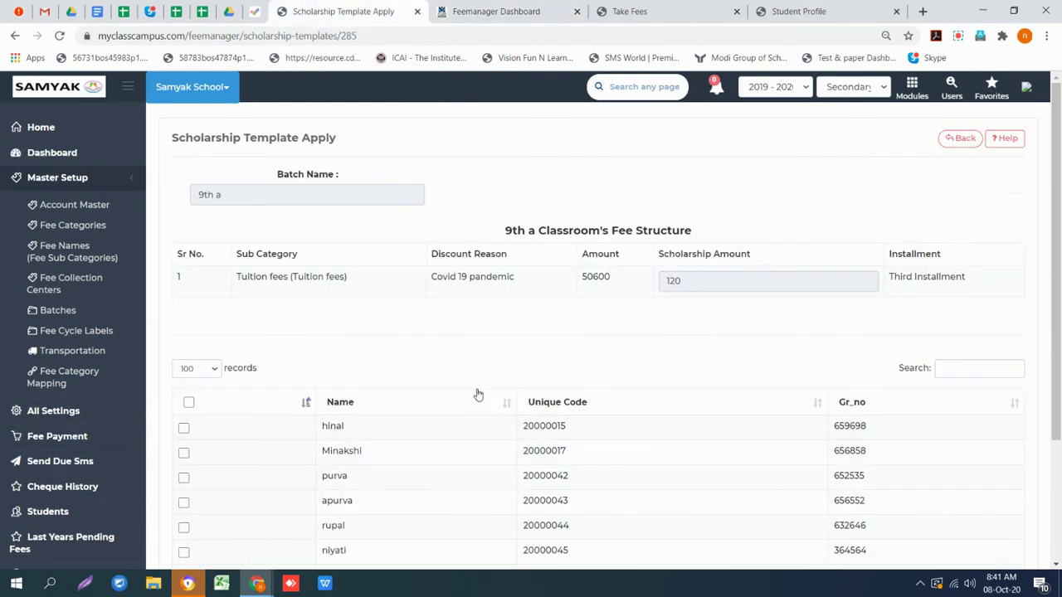
scroll(477, 392, "down", 2)
scroll(477, 391, "up", 2)
left_click(957, 36)
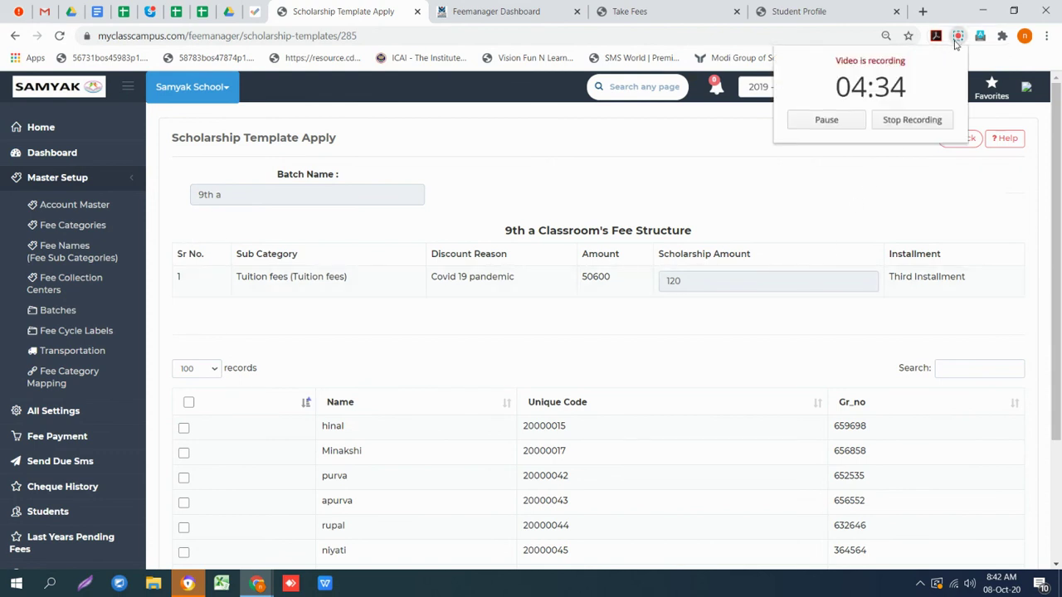